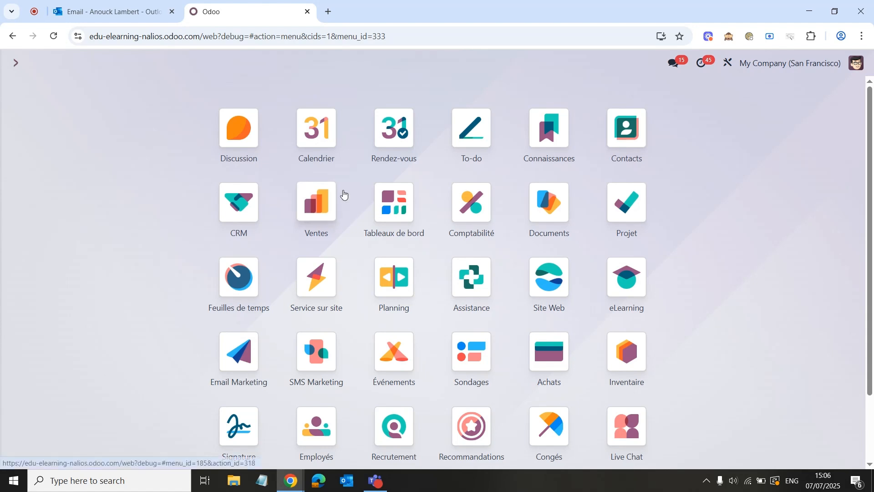
Open the CRM app's list of sales teams (Équipes commerciales) to view their email aliases
click(240, 201)
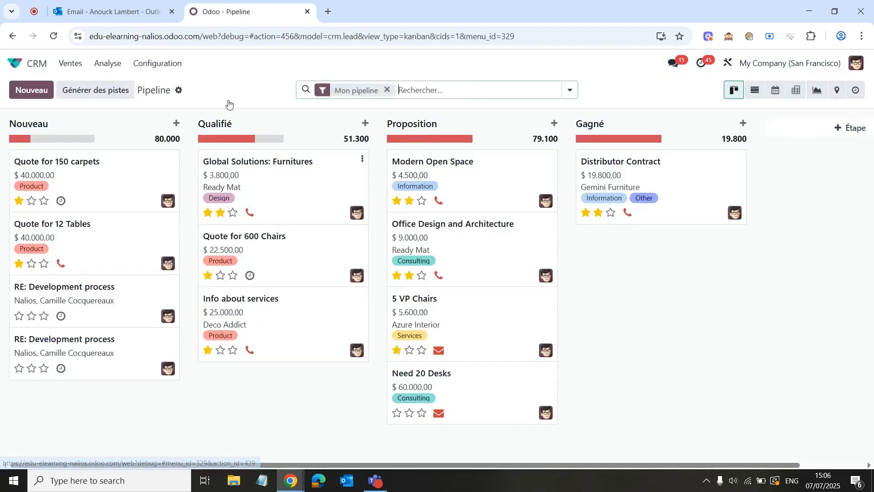
click(174, 72)
click(180, 99)
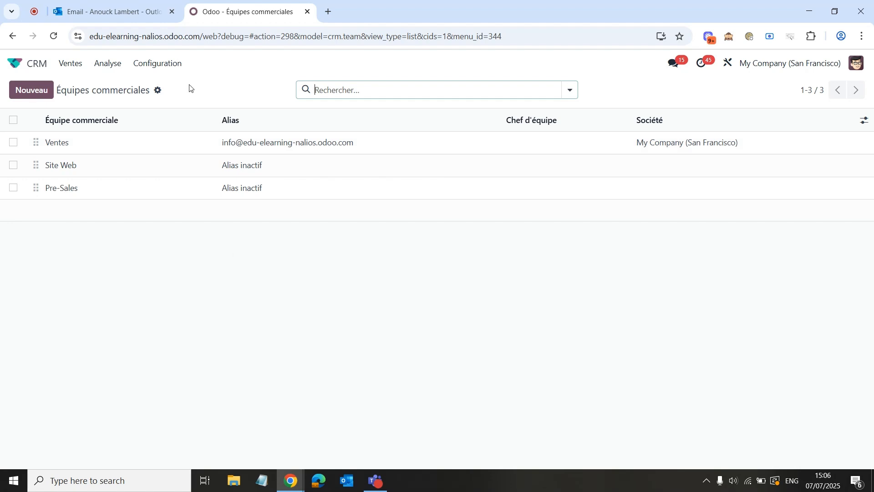
Switch to Outlook and send the prepared email with subject "Question" to the Ventes team's alias address
right_click(136, 3)
click(121, 3)
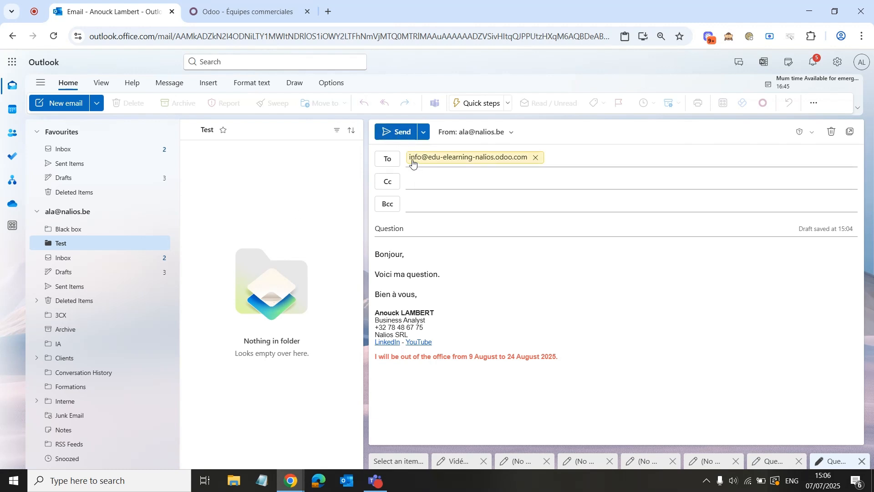
click(400, 131)
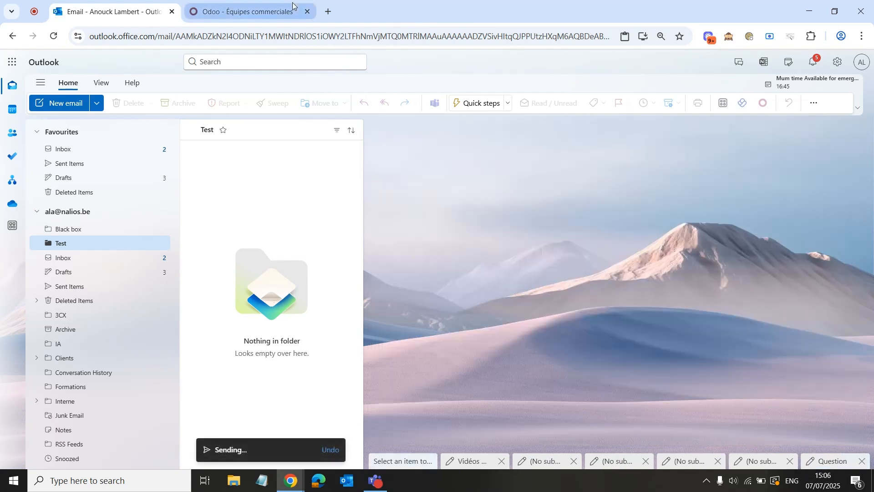
Switch back to Odoo and open the Ventes team's pipeline to check for an opportunity from the sent email
click(246, 7)
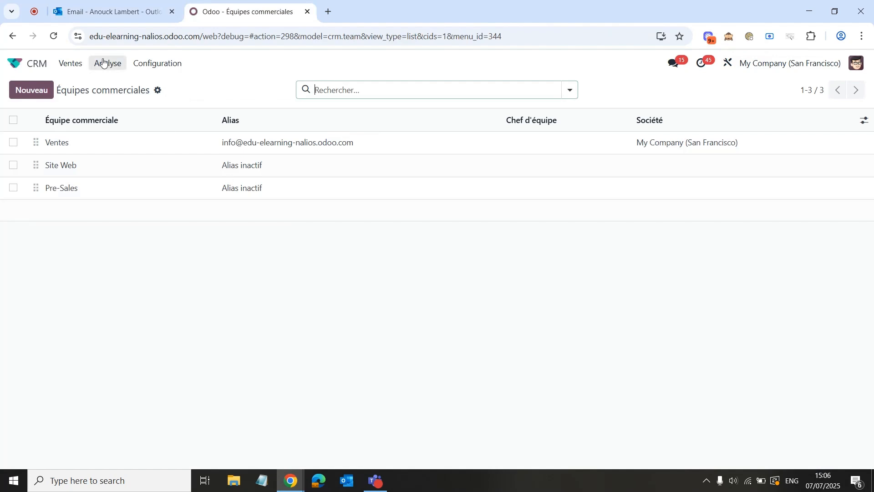
click(79, 63)
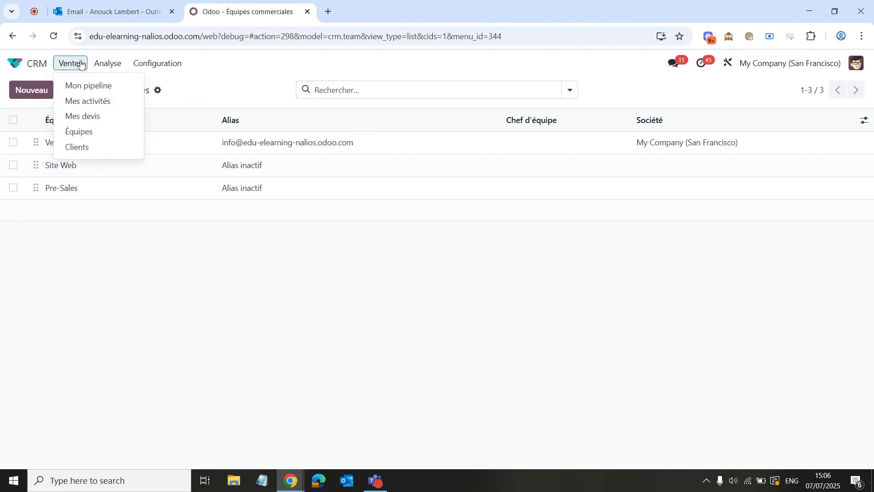
click(105, 133)
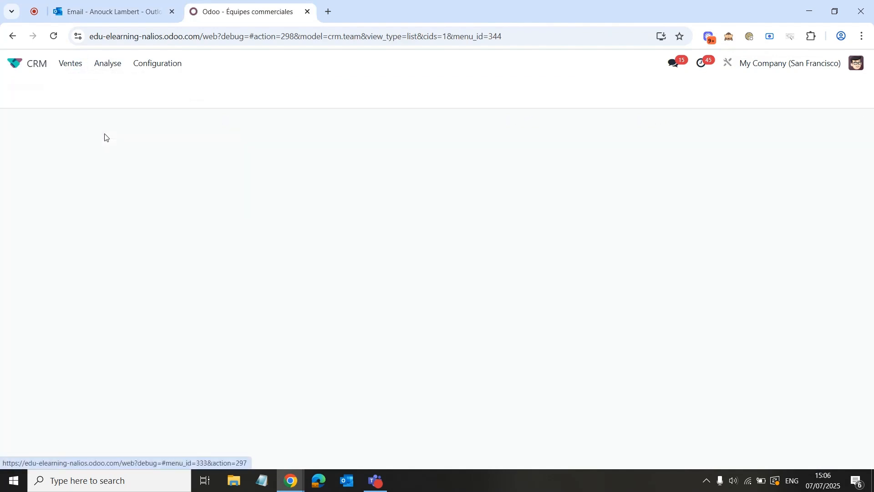
click(40, 166)
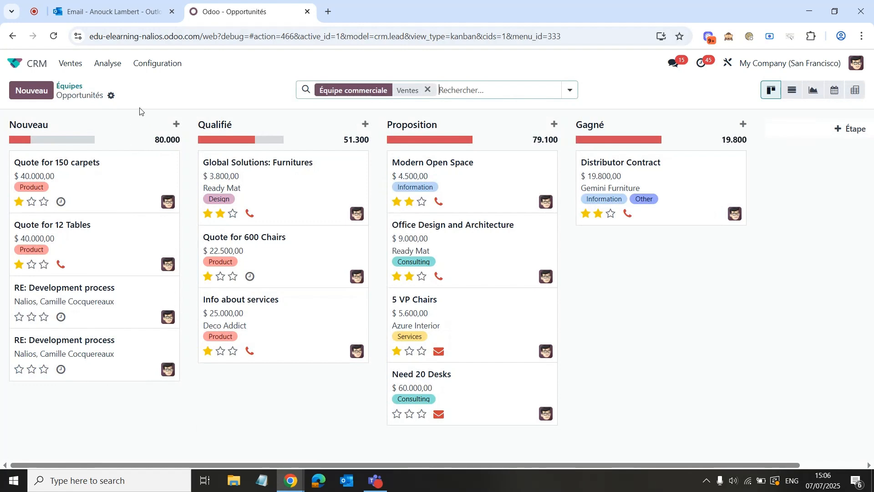
In the Ventes sales team's configuration, set Accepter les emails de to Tout le monde and save the change
click(155, 68)
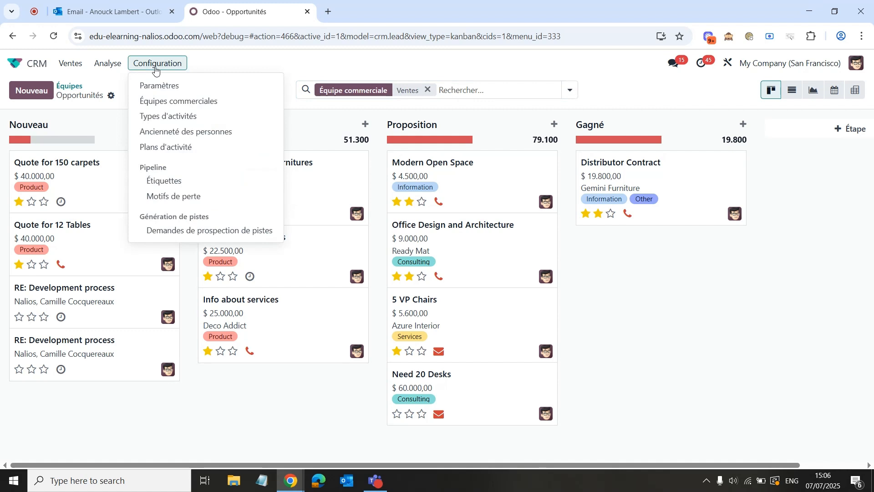
click(179, 105)
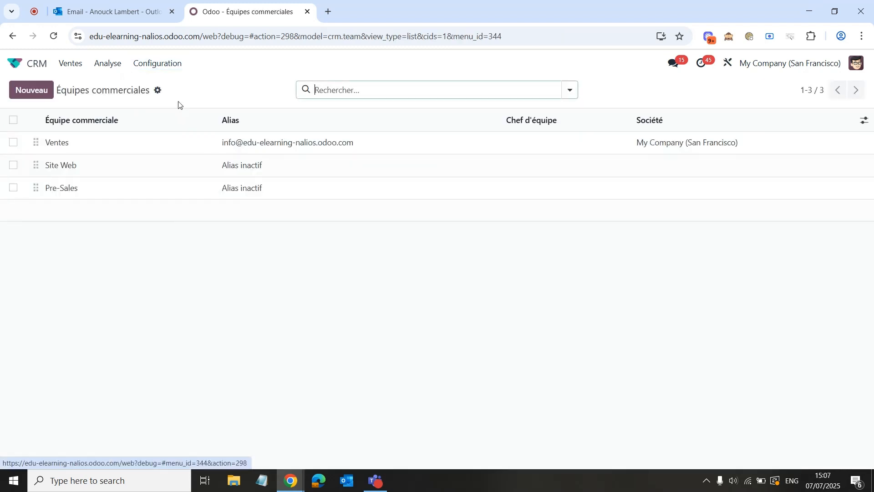
click(115, 146)
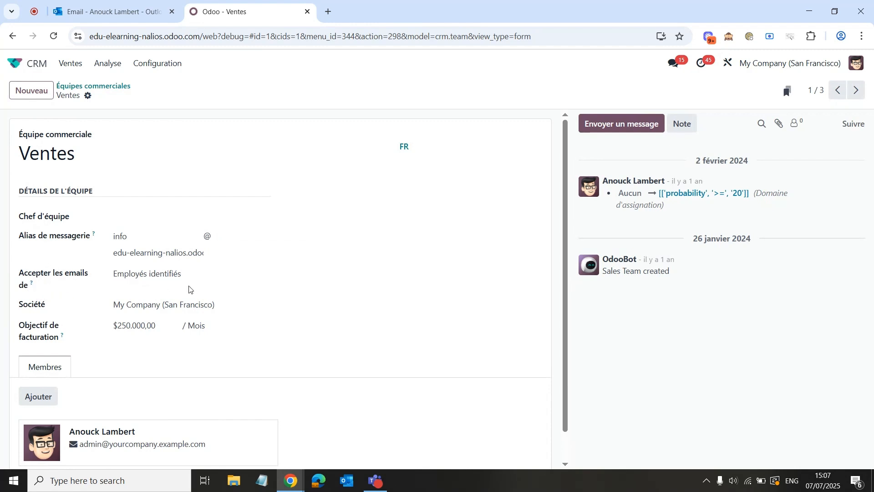
click(176, 274)
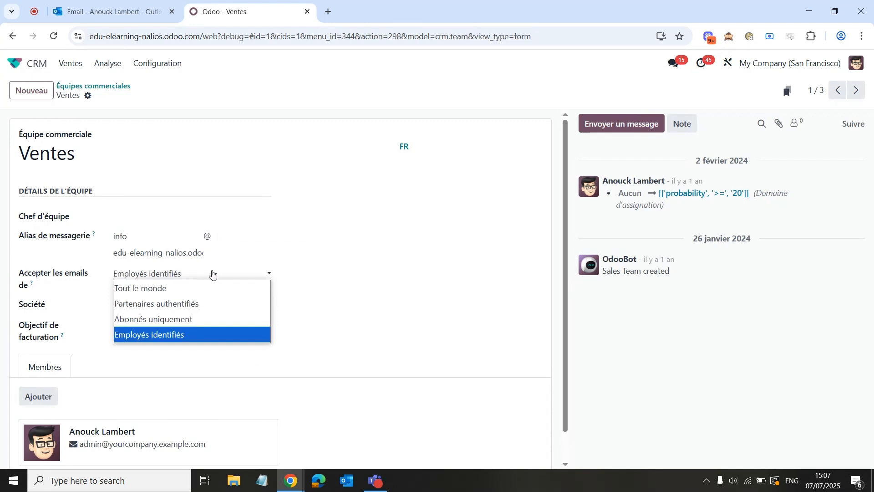
click(345, 293)
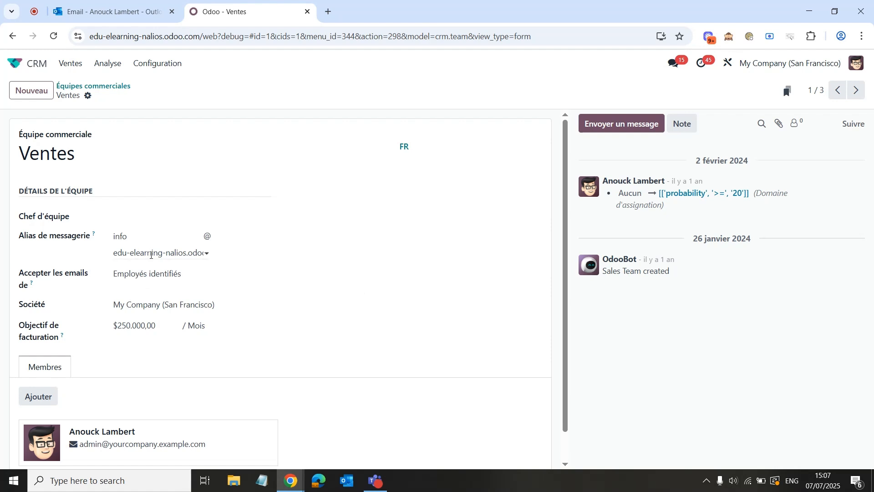
click(162, 275)
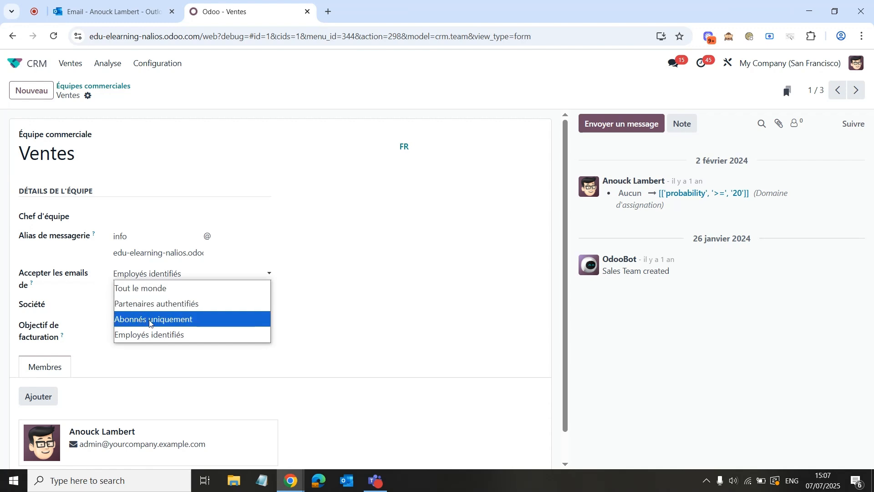
click(151, 292)
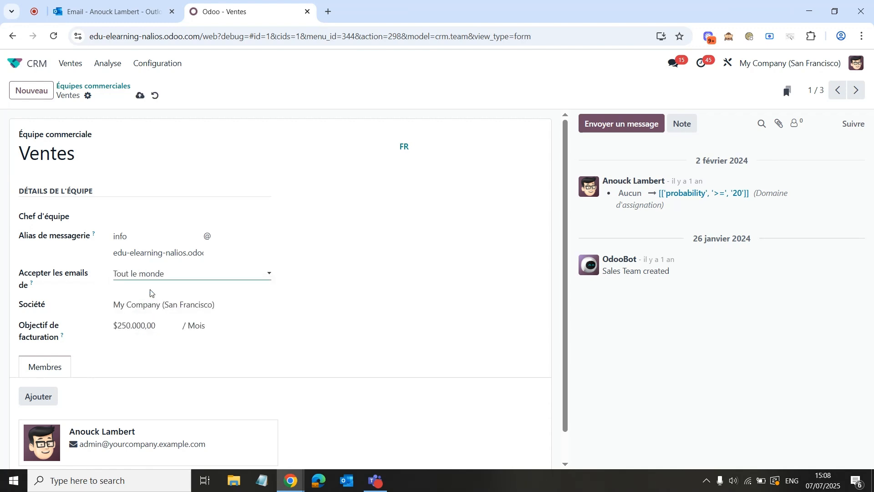
click(140, 96)
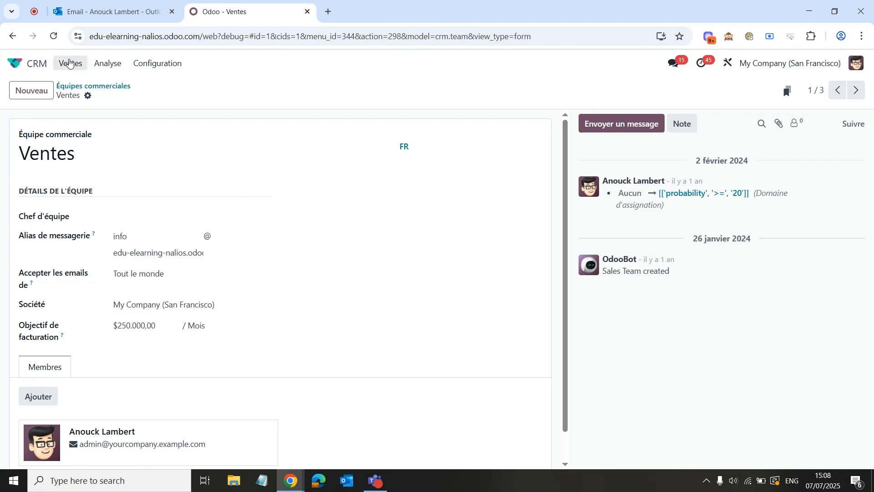
Switch to Outlook and send the team's alias a new email with subject "Question numéro 2" and body "Voici un test."
click(109, 12)
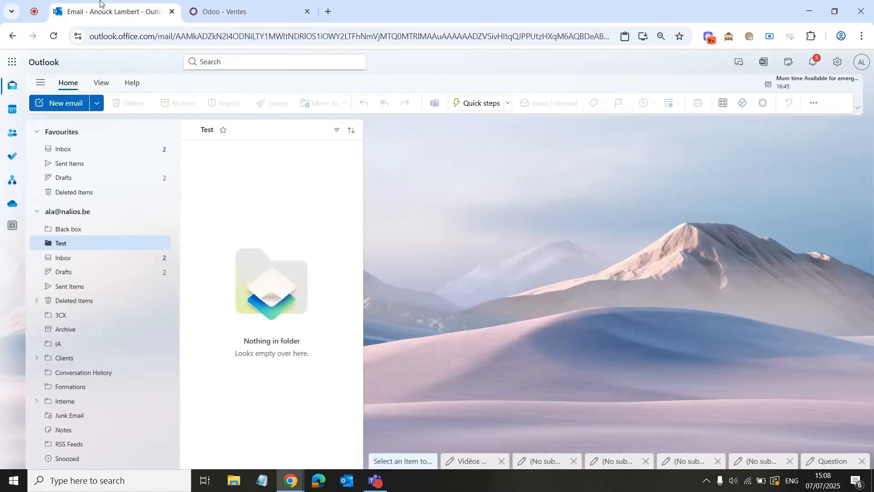
click(65, 104)
key(ctrl+v)
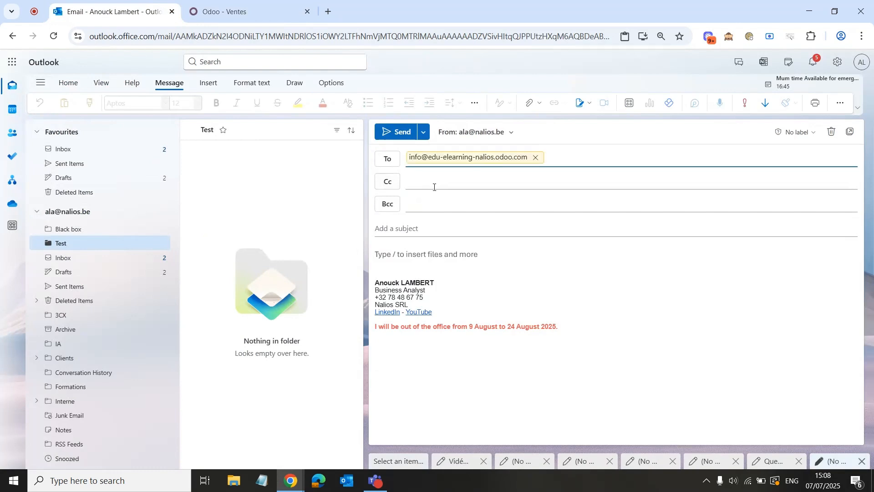
click(415, 226)
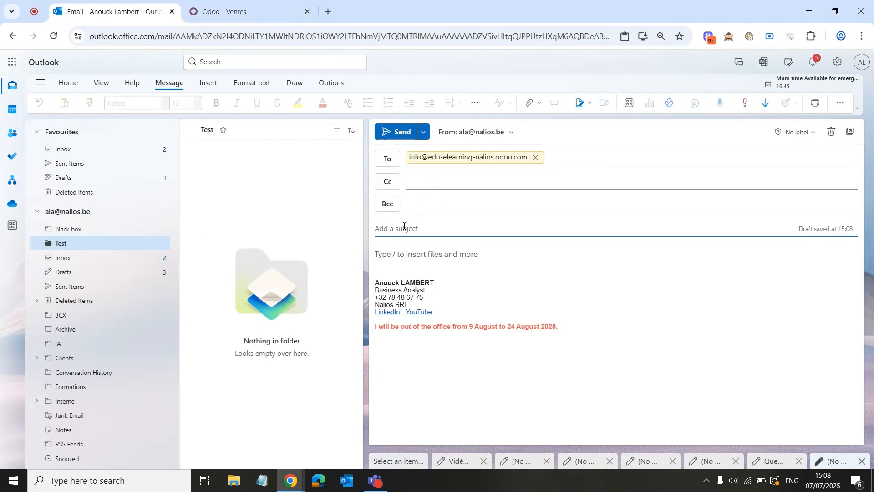
text(Question nume)
click(423, 251)
text(Voici un test.)
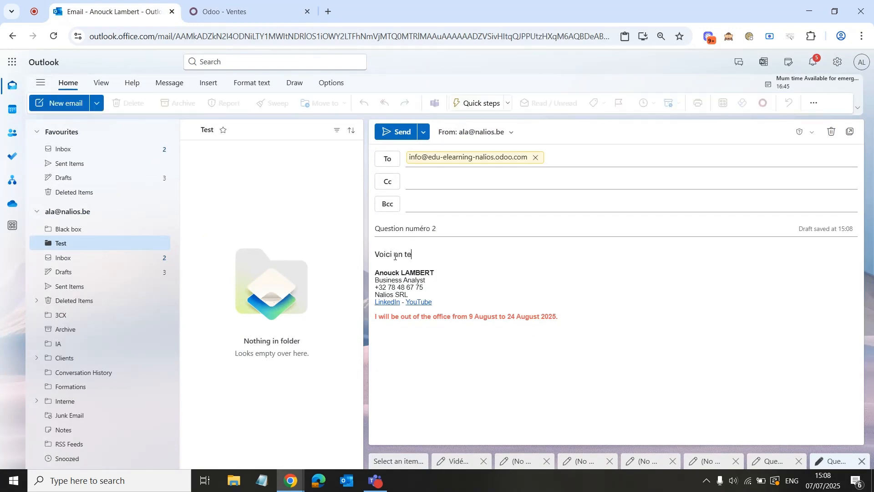
click(396, 132)
Return to Odoo and open the "Question numéro 2" opportunity from the Ventes team's pipeline
click(245, 10)
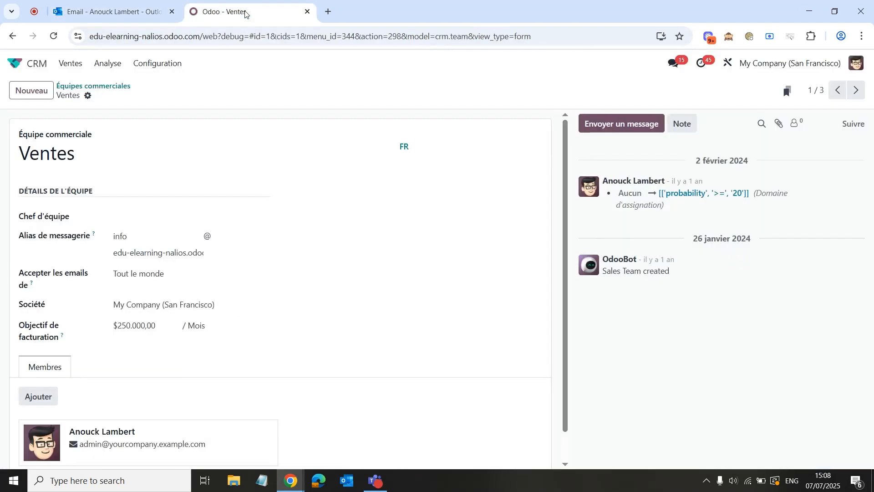
click(69, 64)
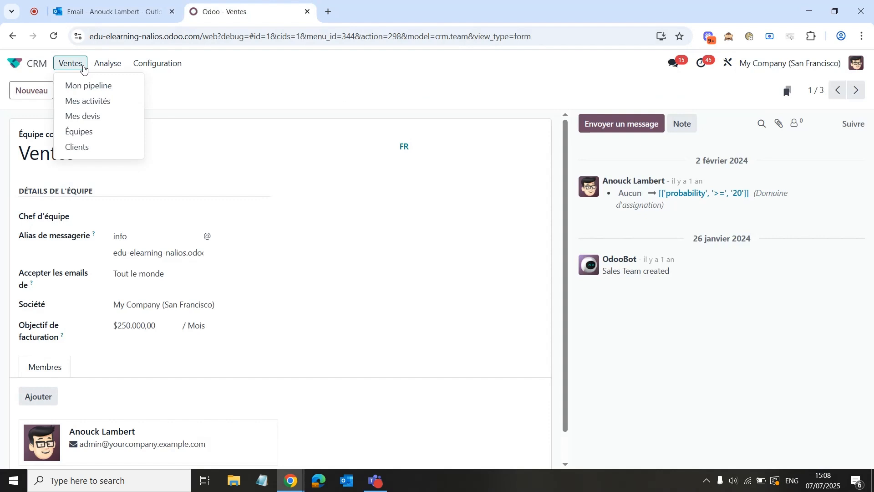
click(105, 132)
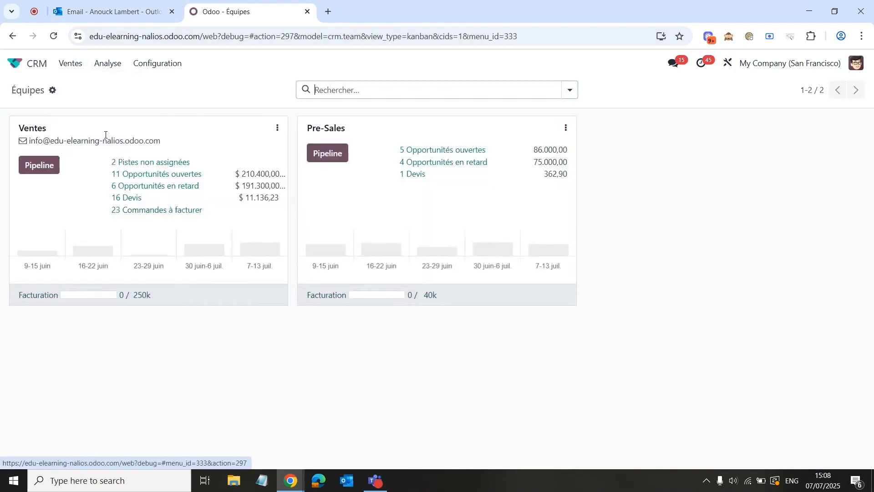
click(38, 165)
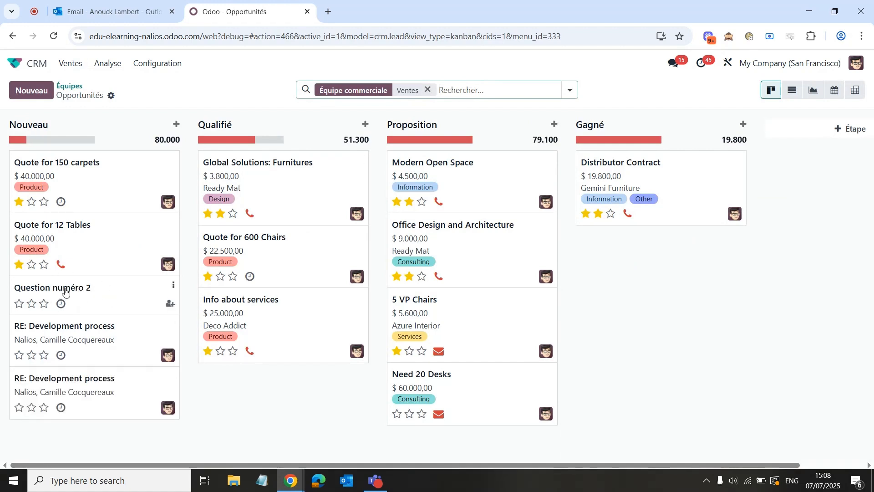
click(100, 295)
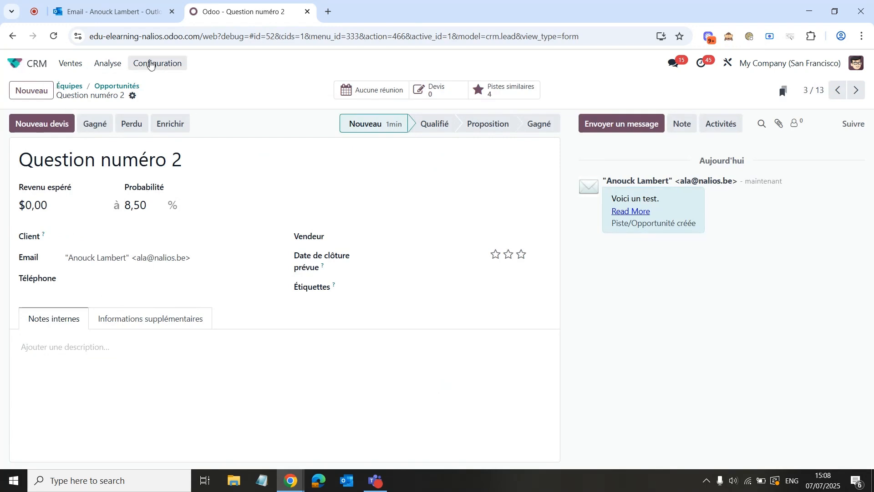
Reopen the Ventes sales team's configuration to review its alias and accepted-sender setting
click(159, 62)
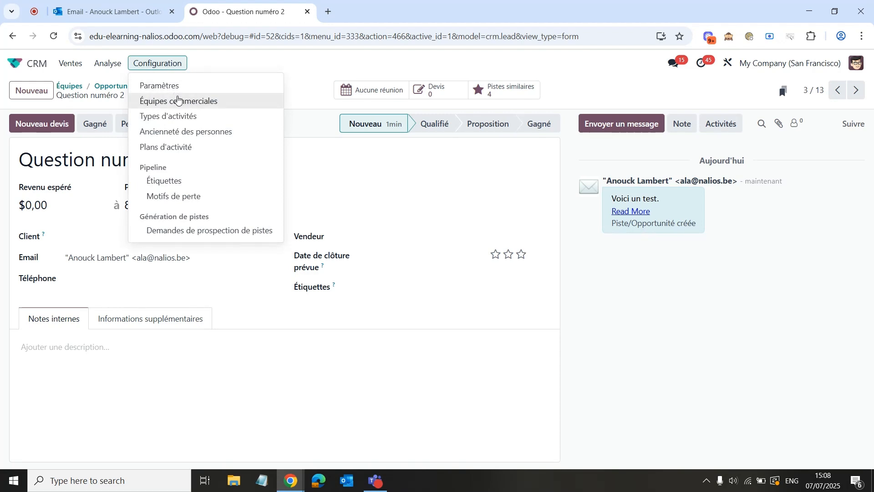
click(177, 103)
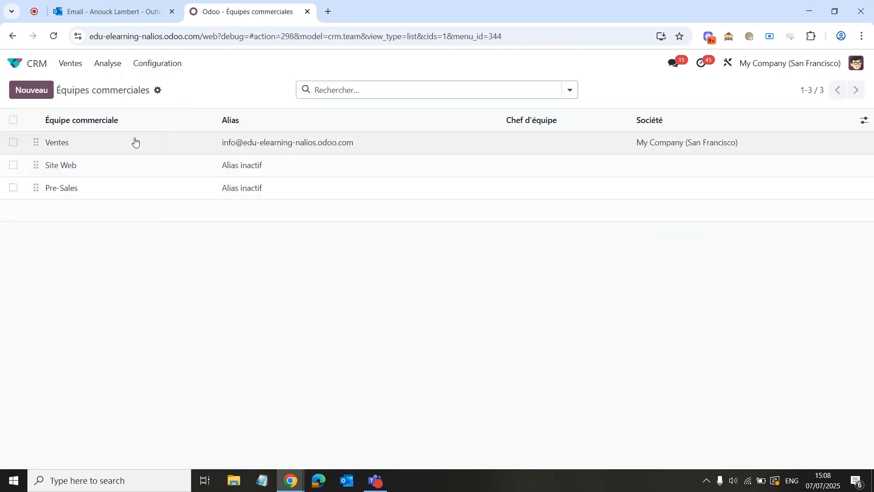
click(100, 146)
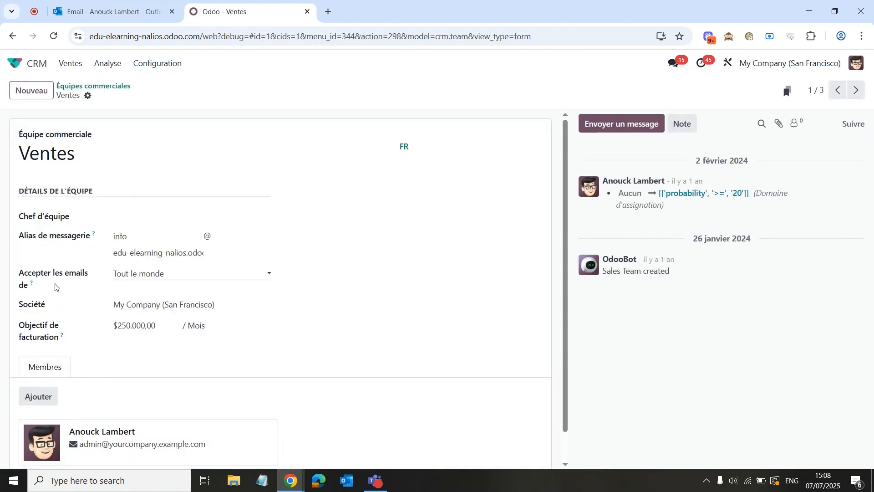
Activate developer mode from Odoo's general settings (Paramètres généraux)
click(16, 64)
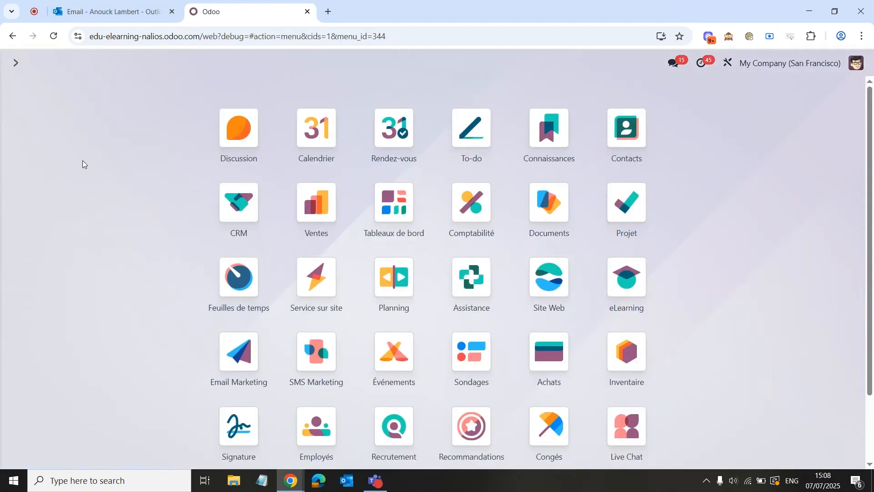
scroll(120, 250, down, 2)
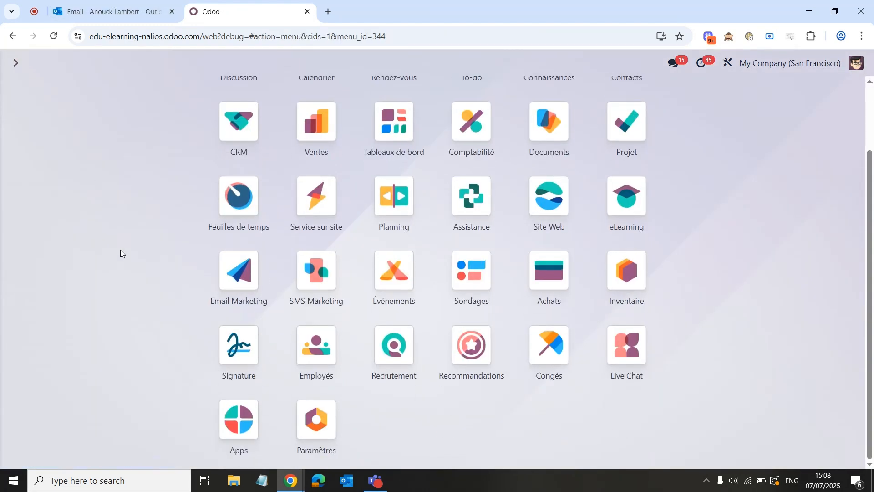
click(317, 417)
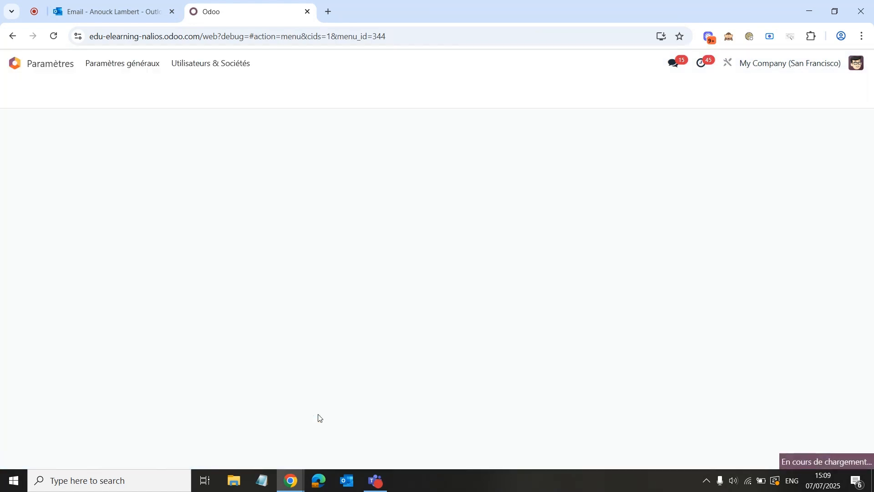
scroll(319, 418, down, 15)
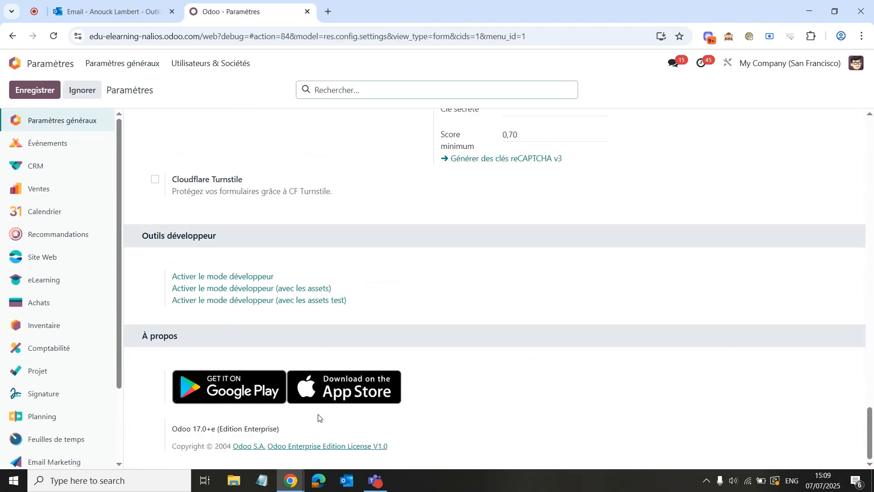
click(220, 277)
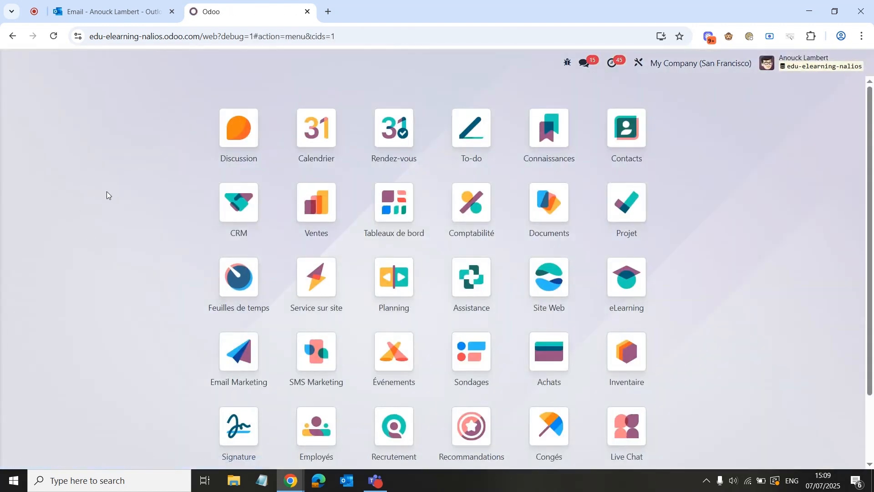
Search Odoo's commands for "alias" and open the technical email Alias list
text(alias)
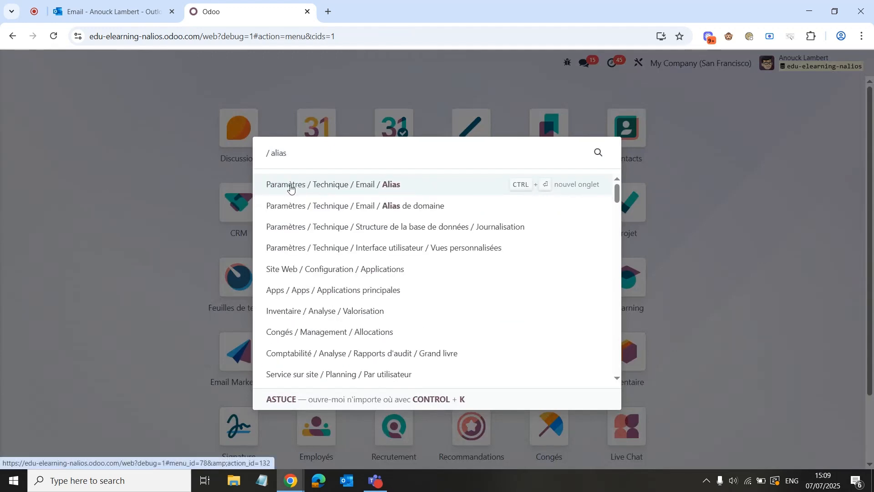
click(391, 186)
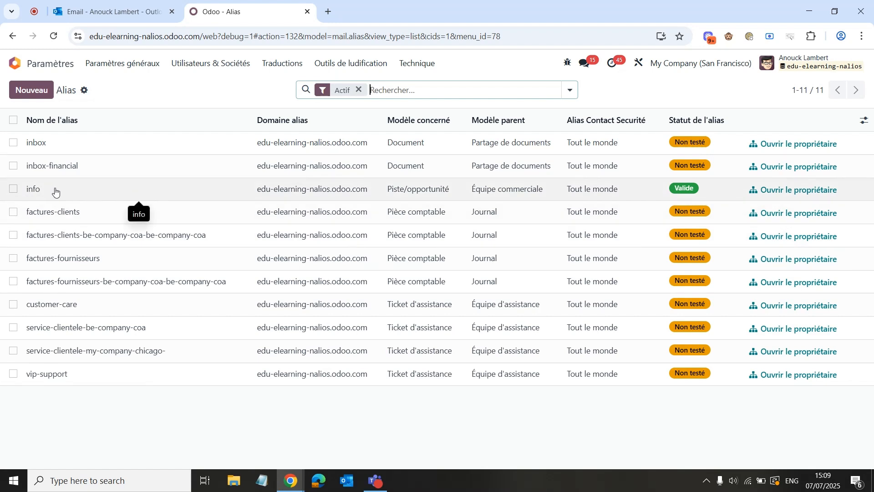
Open the info alias, review its Alias Contact Securité options, and return to the alias list
click(240, 190)
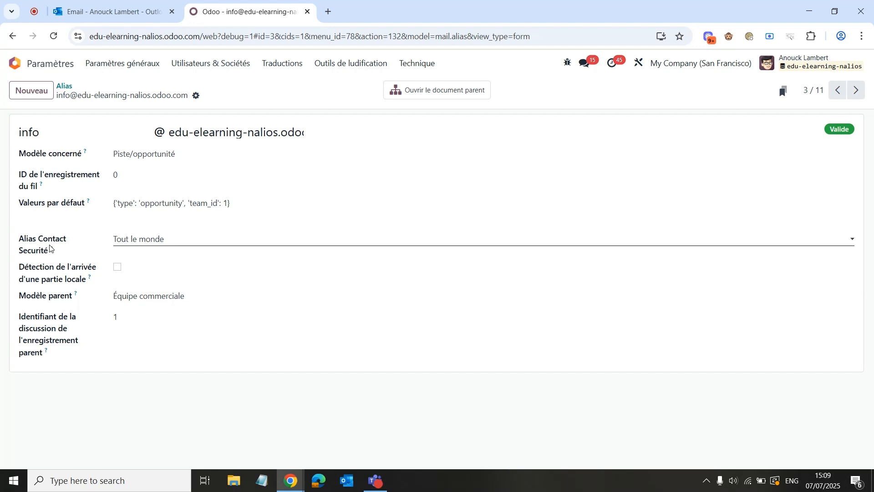
click(127, 241)
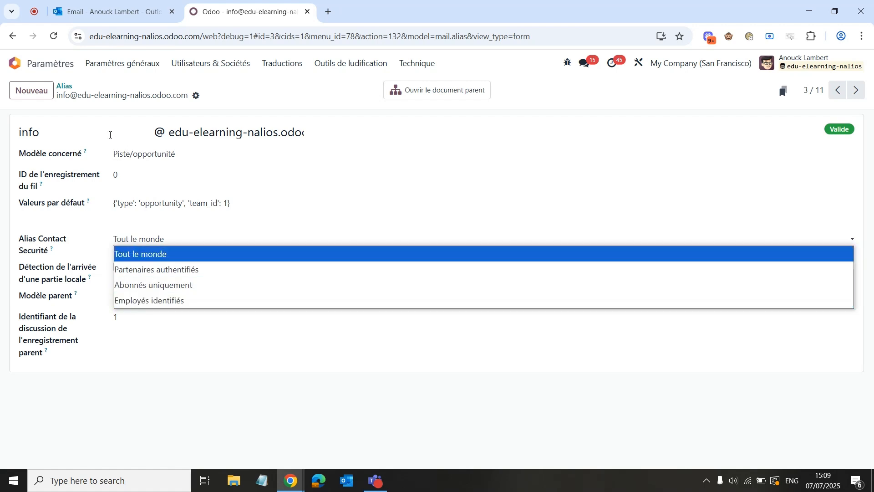
click(67, 86)
click(66, 86)
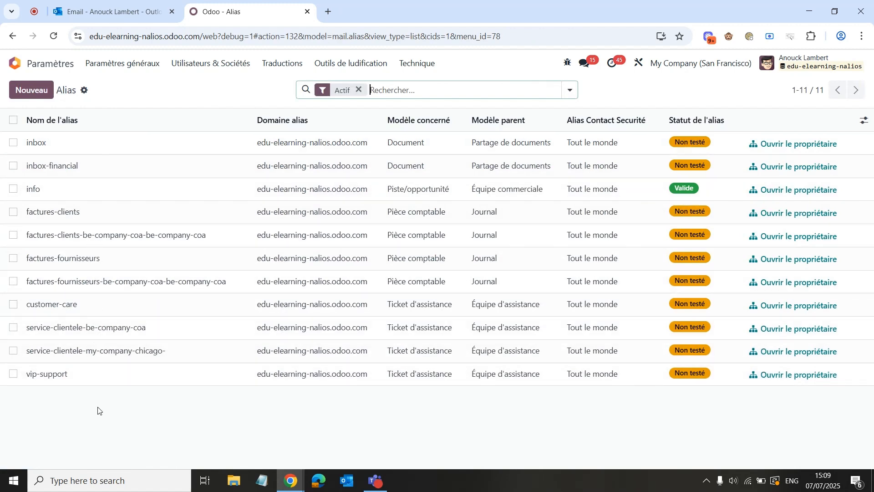
Open the customer-care alias, review its Alias Contact Securité options, and return to the Odoo apps home screen
click(425, 310)
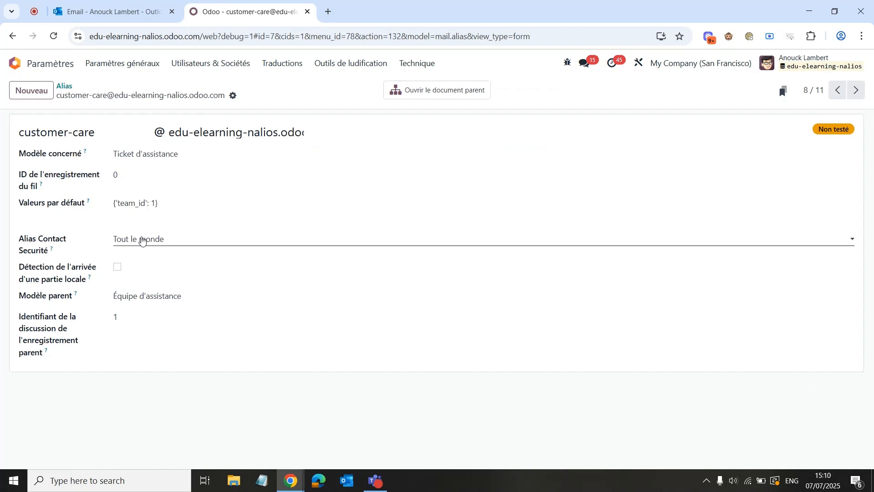
click(148, 240)
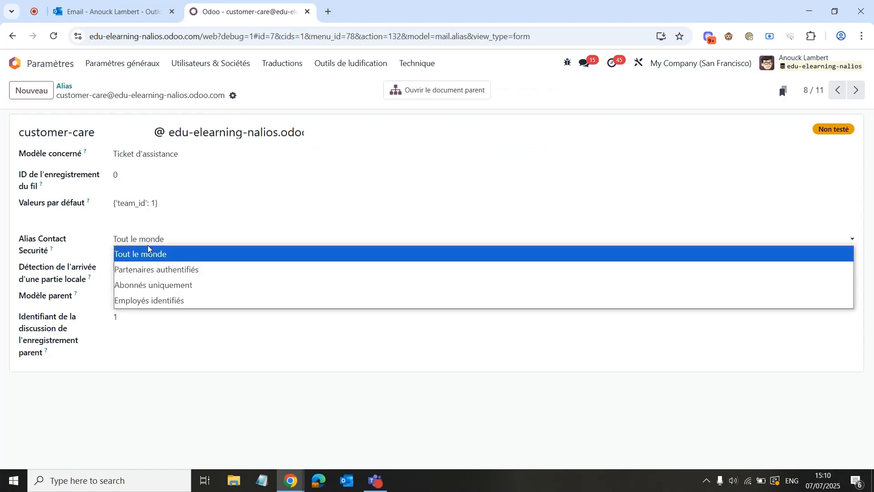
click(232, 230)
click(177, 243)
click(163, 422)
click(35, 63)
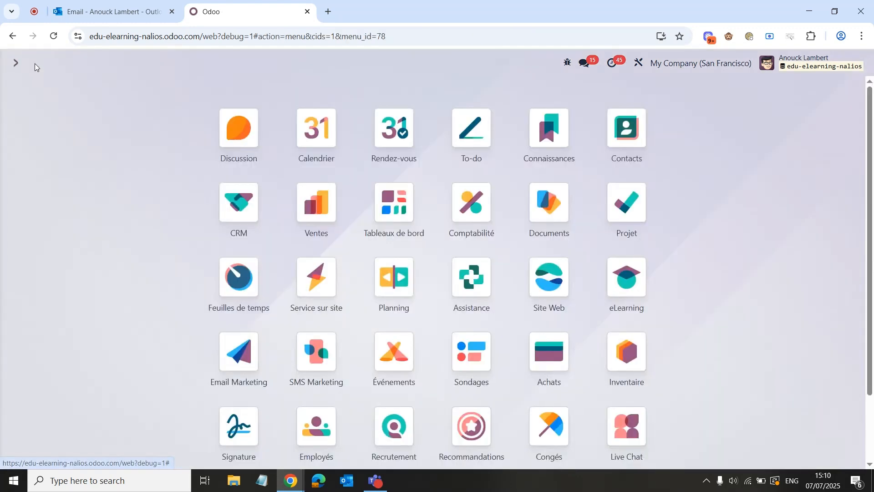